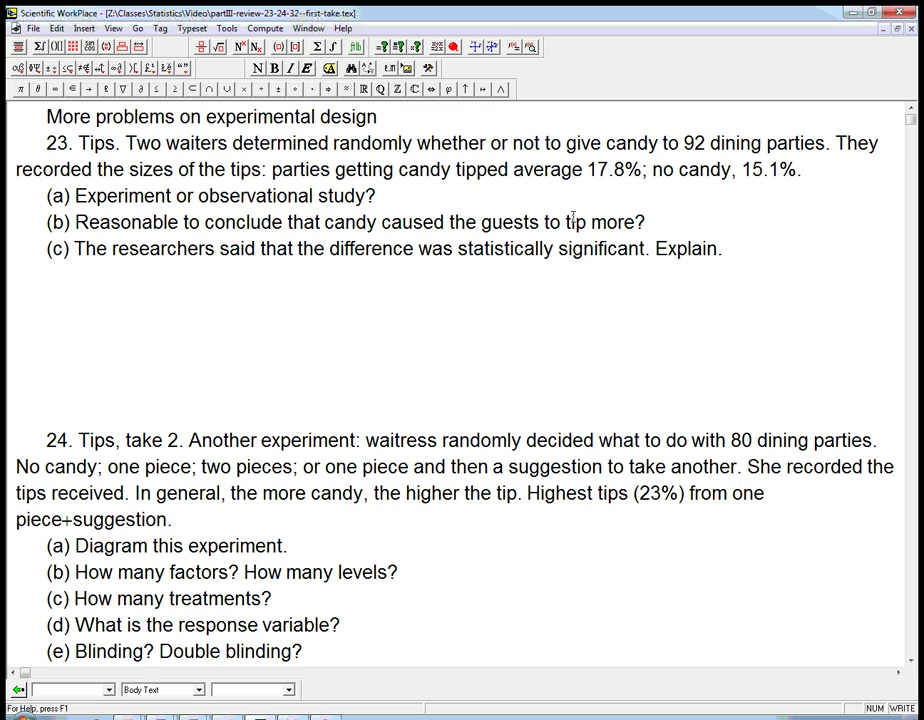
Highlight and then clear the phrase 'determined randomly' in the problem statement
left_click(523, 199)
left_click_drag(233, 143, 412, 144)
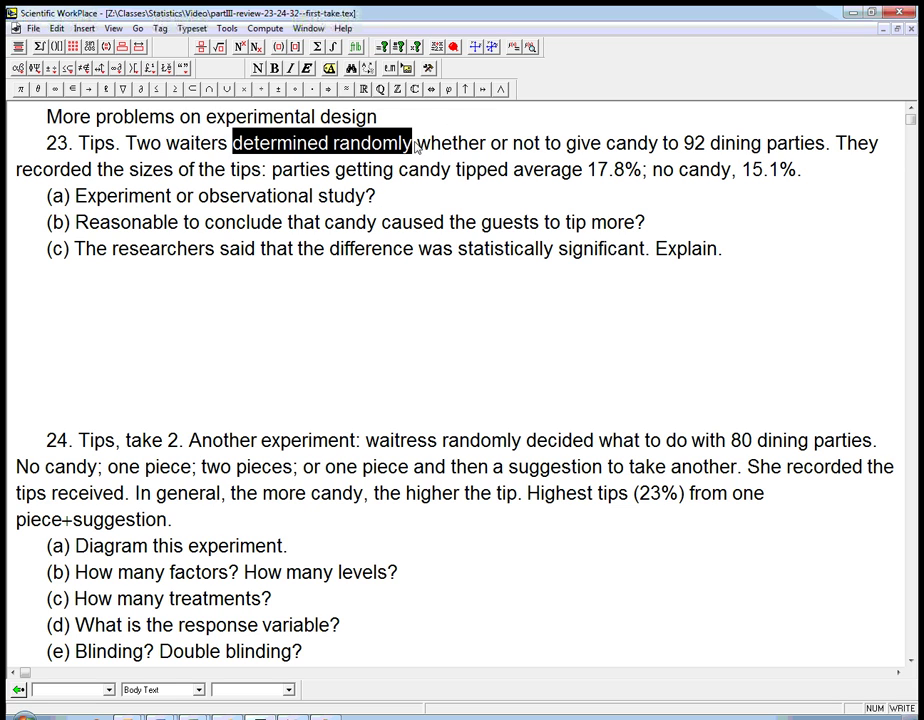
left_click(662, 143)
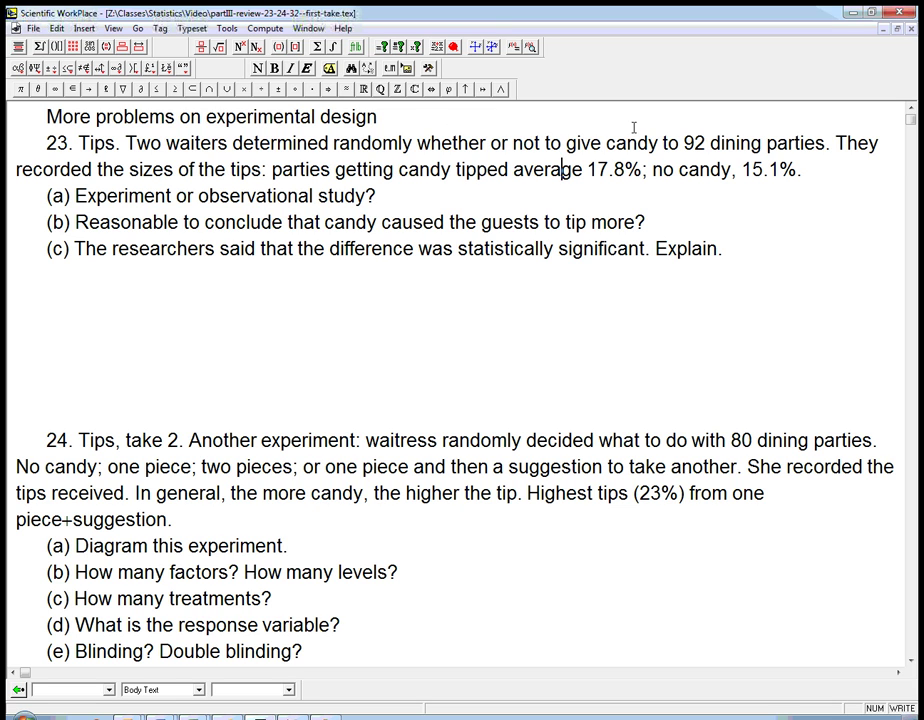
Type 'Randomized, controlled experiment.' after question (a), dismiss the Windows warning, and highlight 'randomly'
left_click(387, 195)
type("Randomiz")
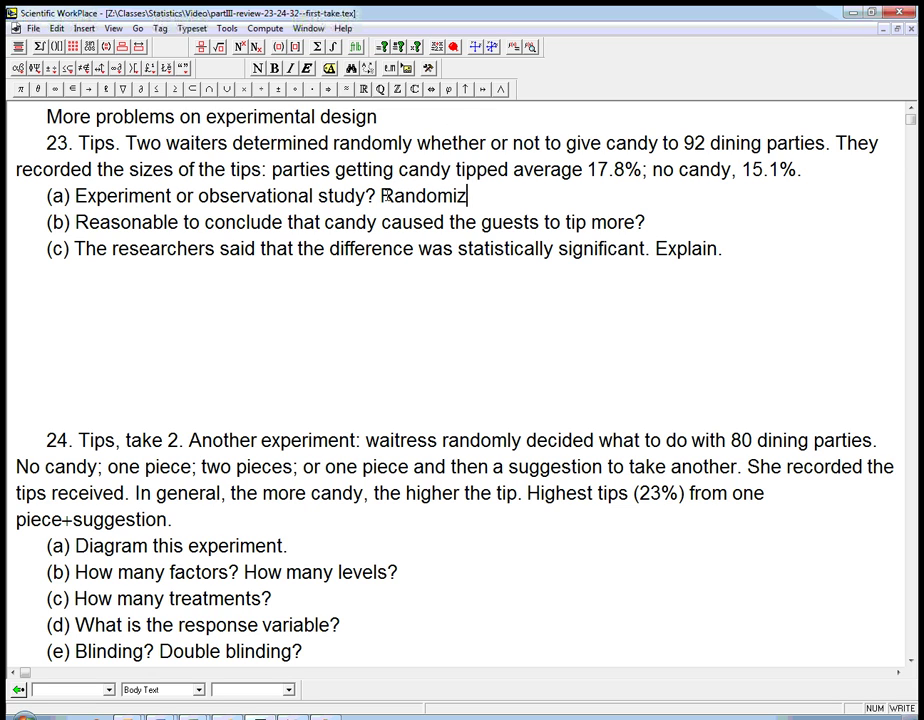
type("ed, contr")
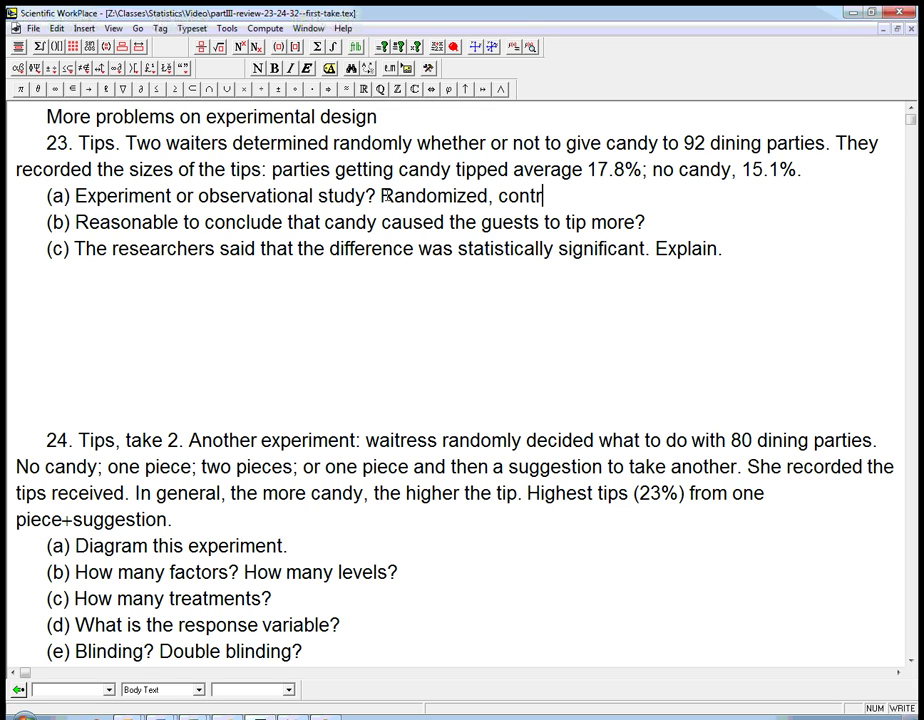
type("olled exper")
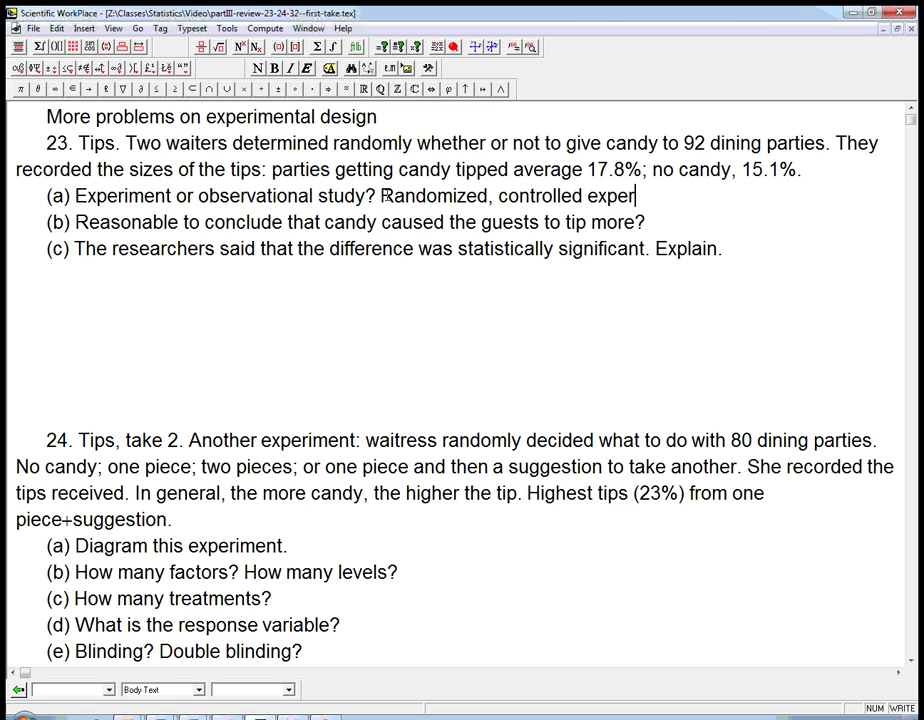
type("iment.")
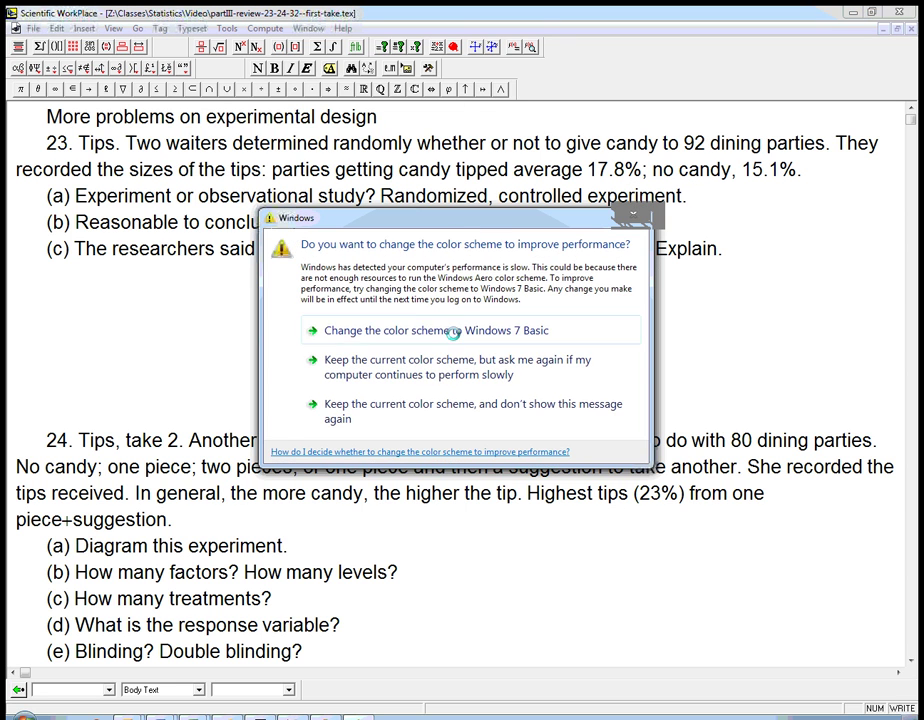
left_click(453, 331)
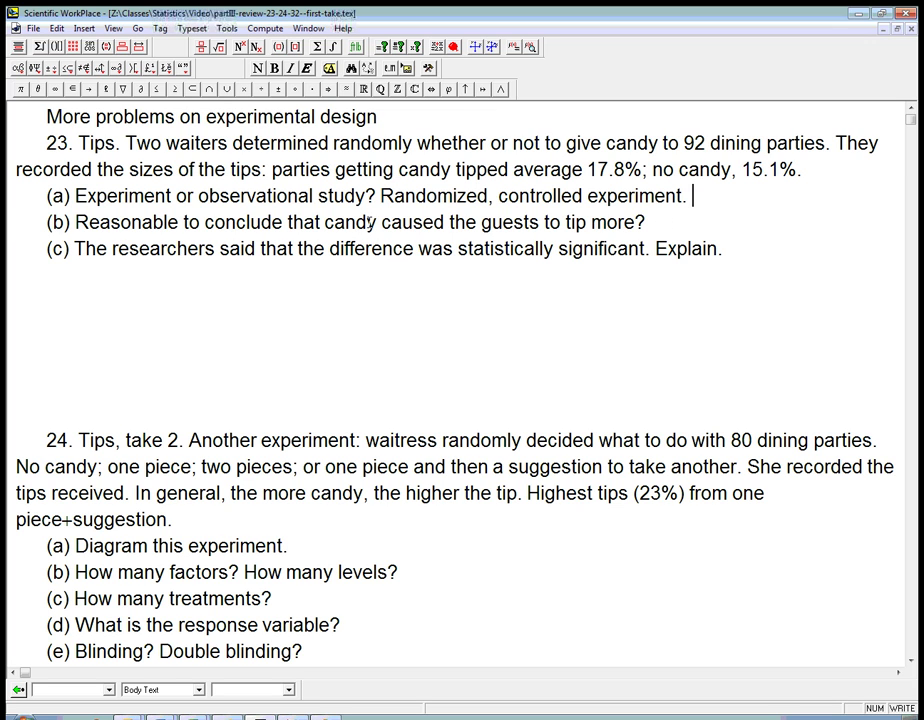
left_click(671, 222)
left_click_drag(334, 145, 416, 148)
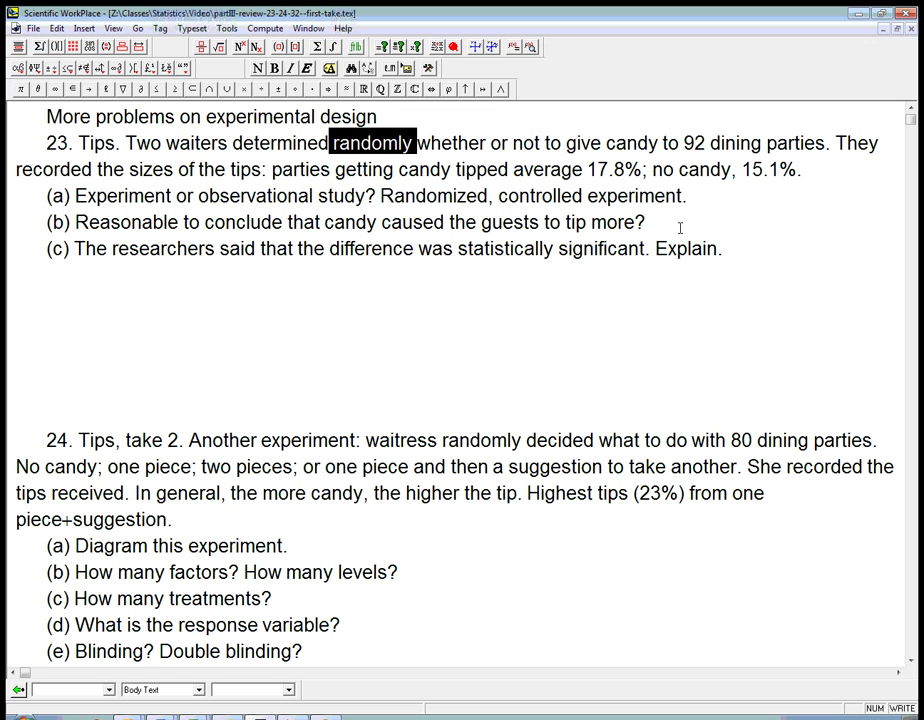
Answer (b): choosing before serving could sway the waiter; choosing at bill time is better blinded, more trustworthy
left_click(680, 228)
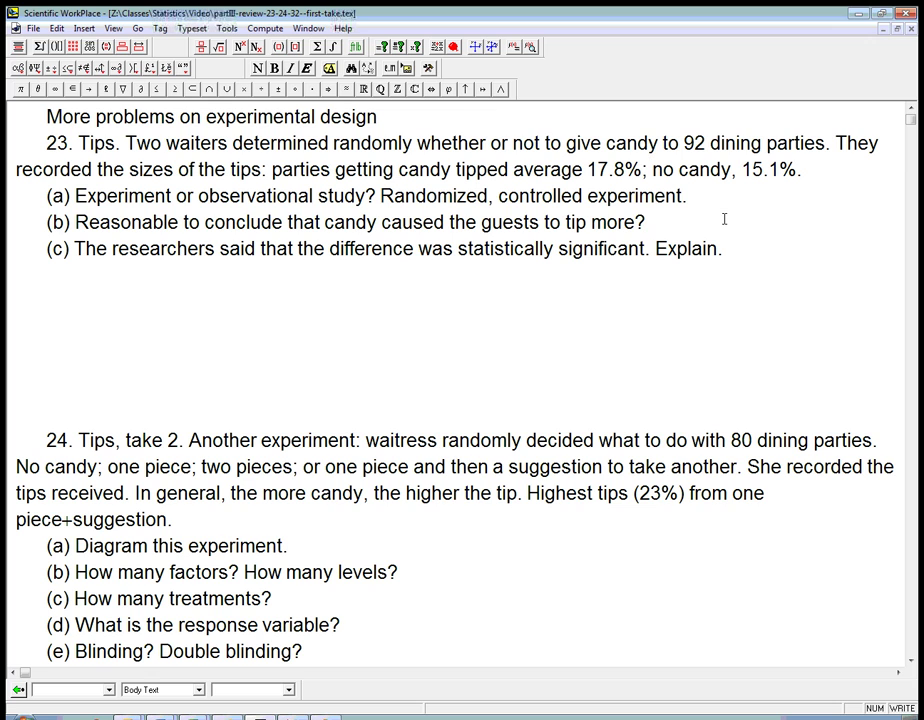
type("If the choice was ma")
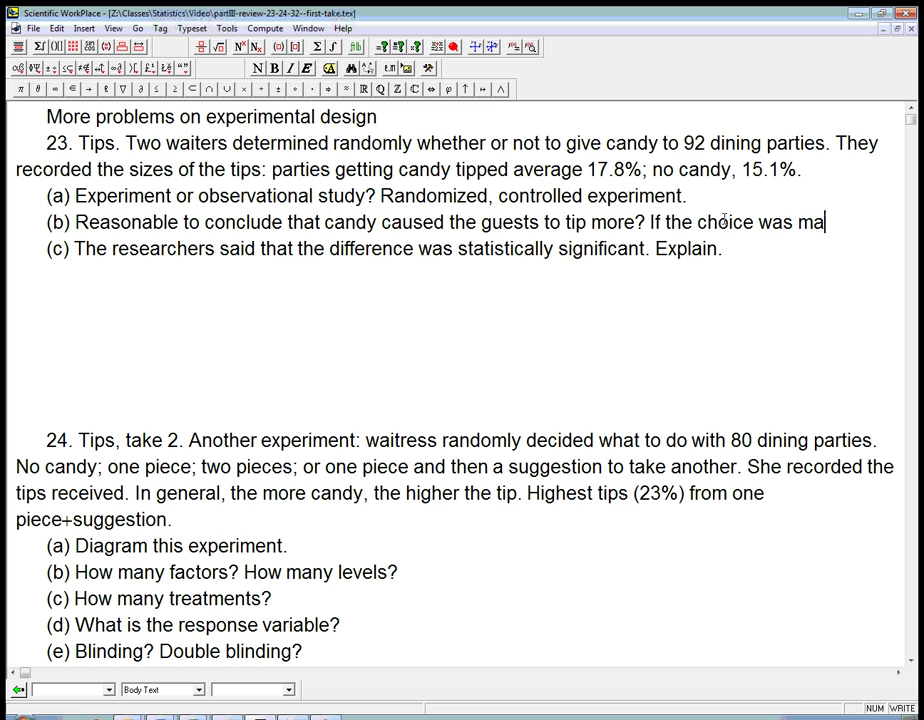
type("de before se")
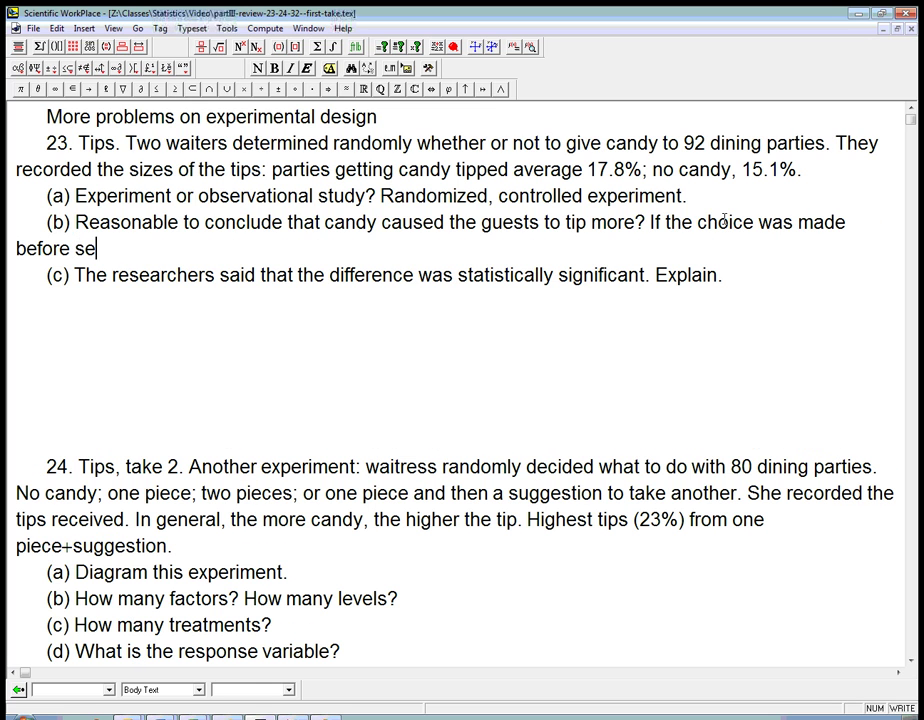
type("rving the party")
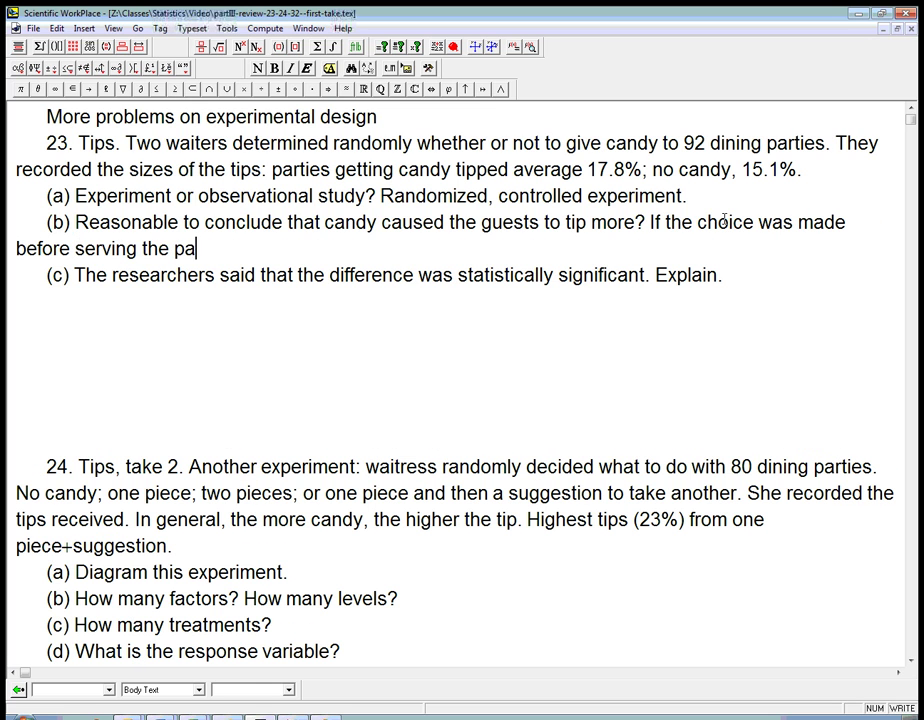
key("BackSpace")
type("ty, then t")
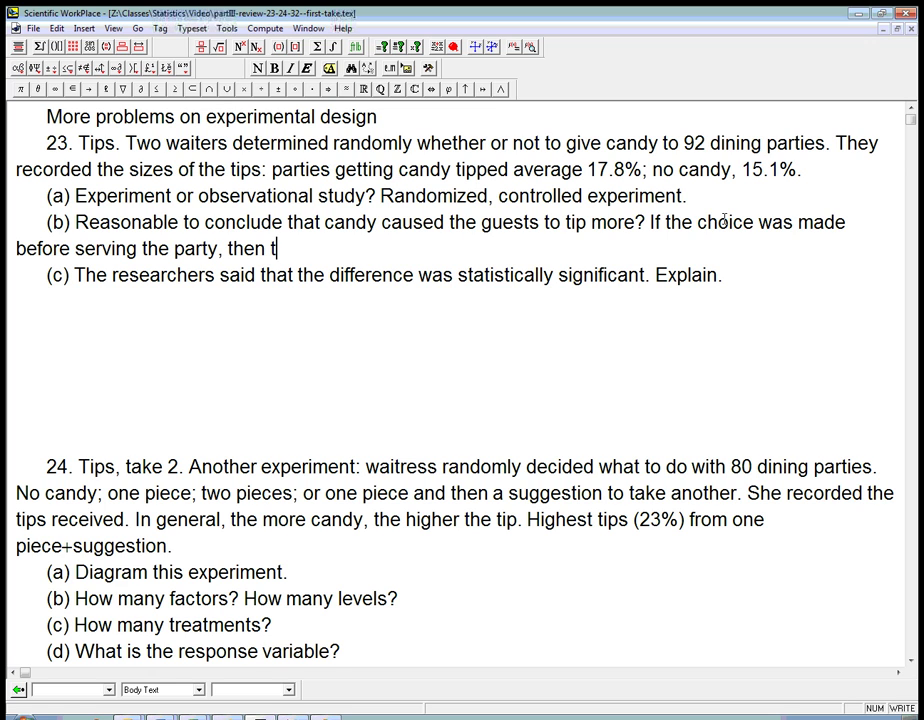
type("hat could have i")
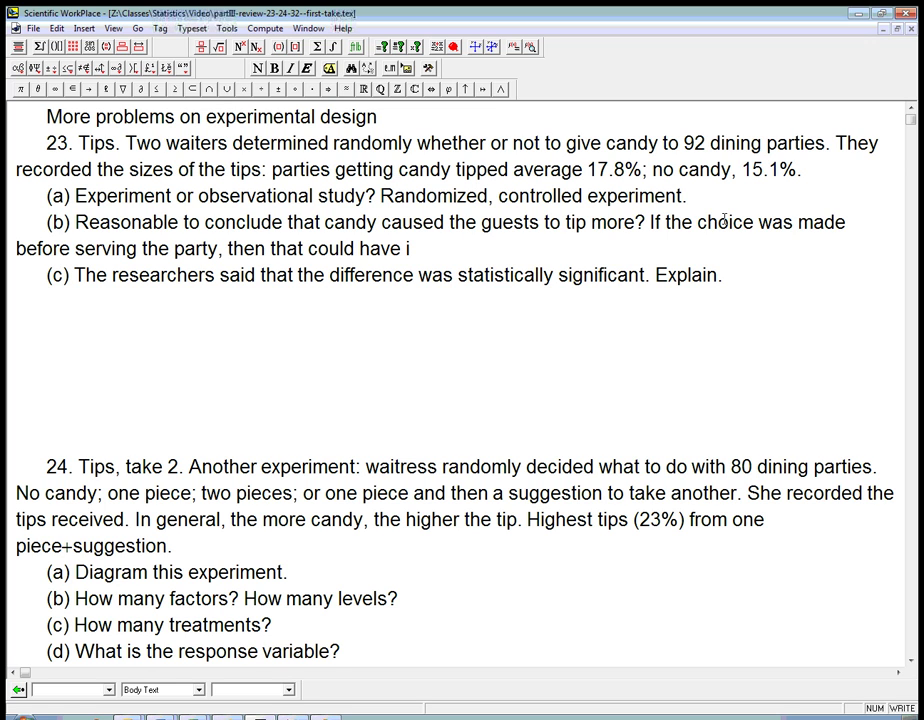
type("nfluenced the ")
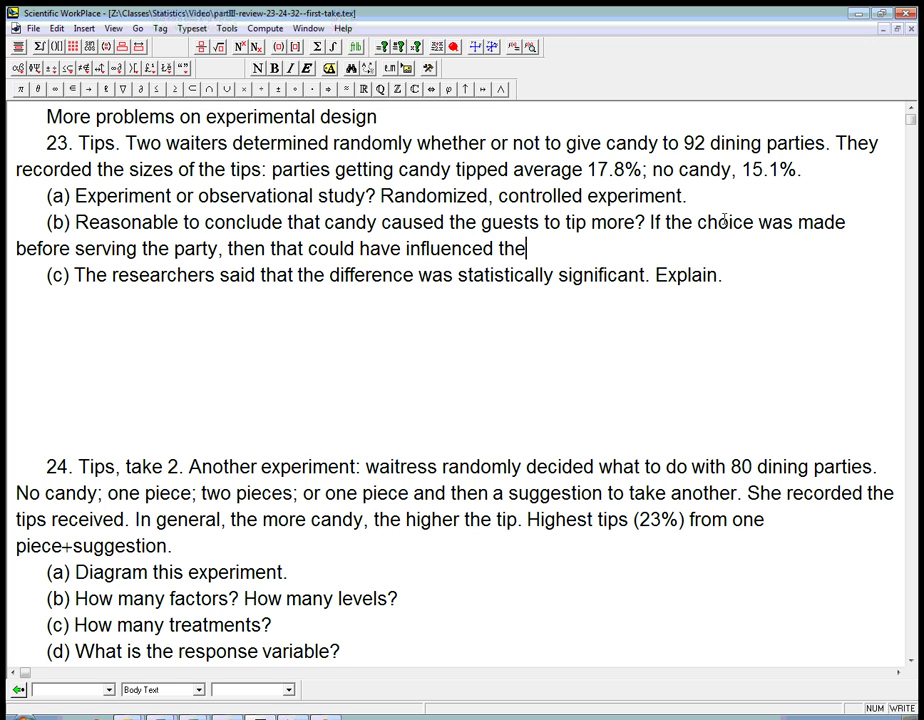
type("way the ")
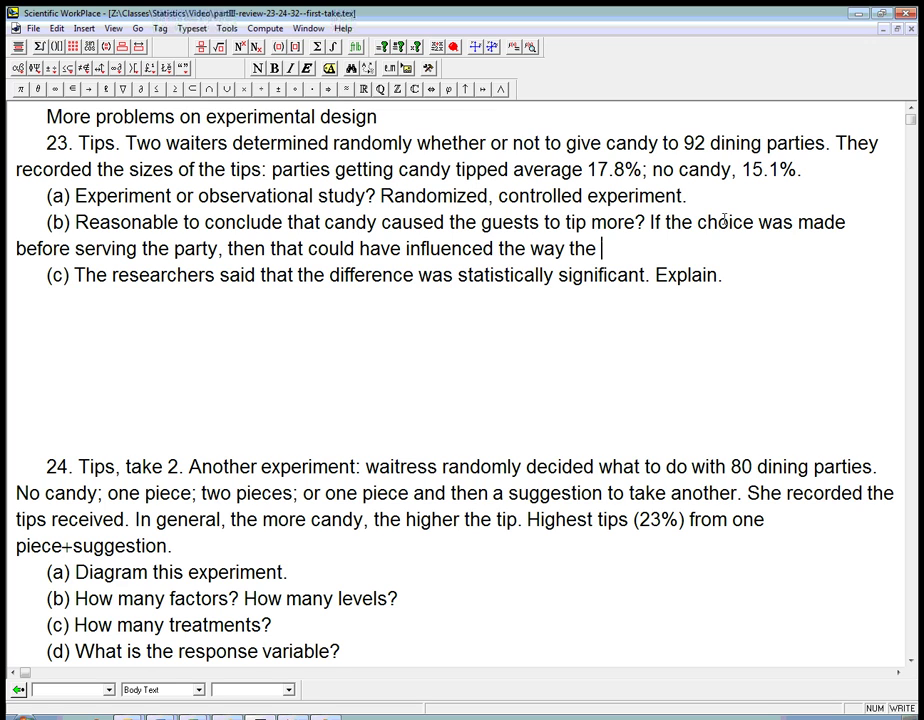
type("waiter interacted.")
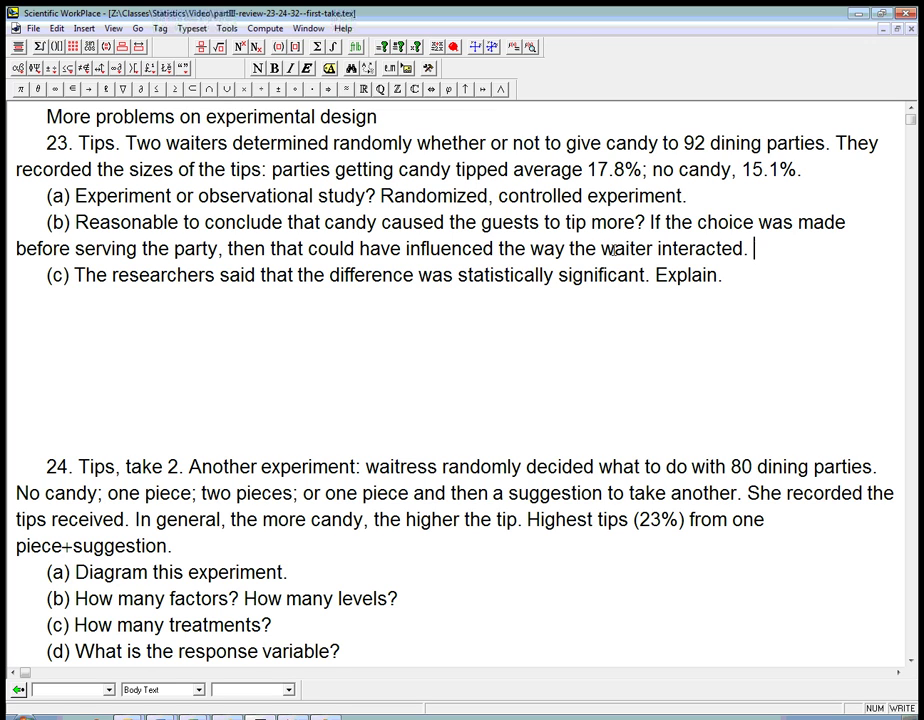
type("If the cho")
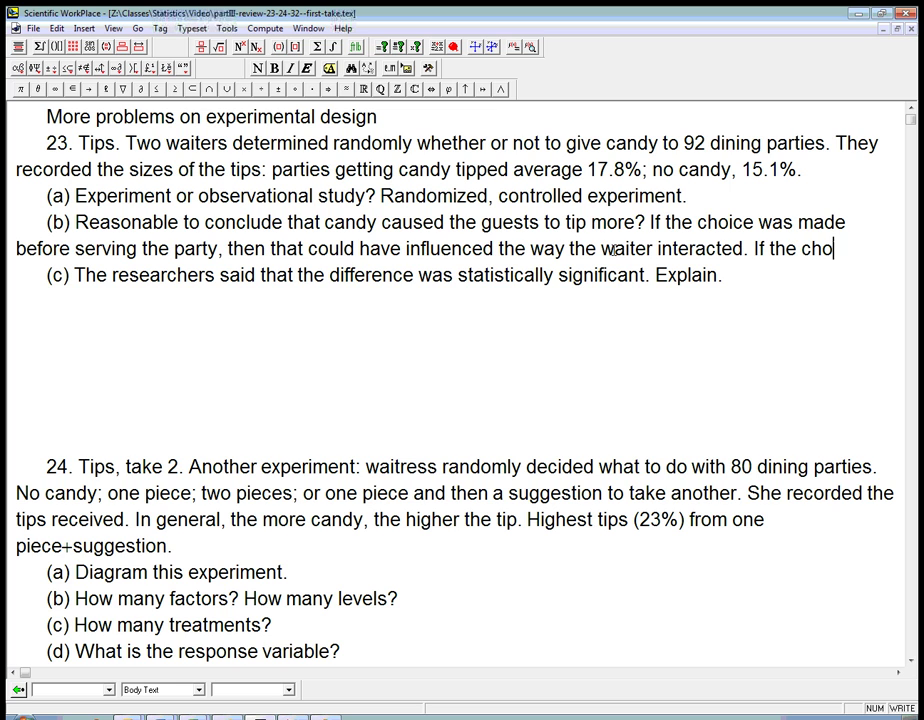
type("ice was made ")
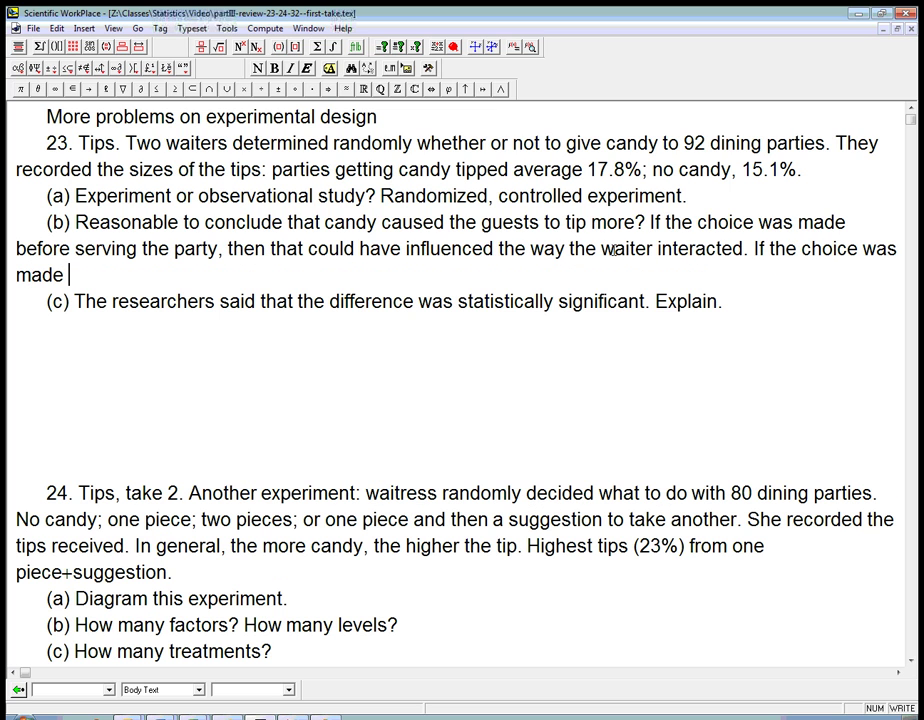
type("right before ")
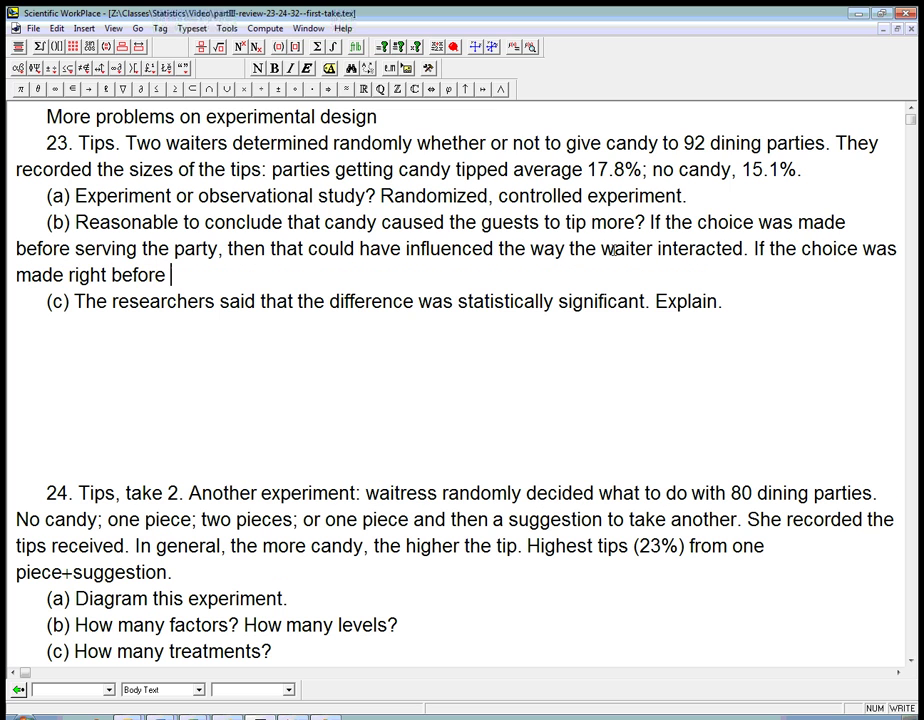
type("giving the bill")
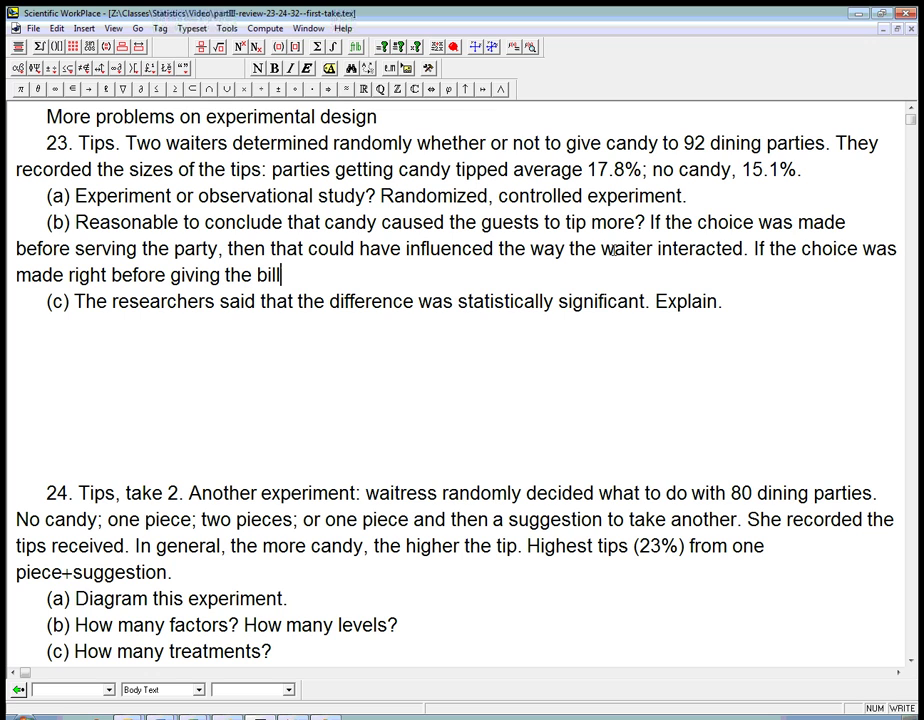
type(" (with candy")
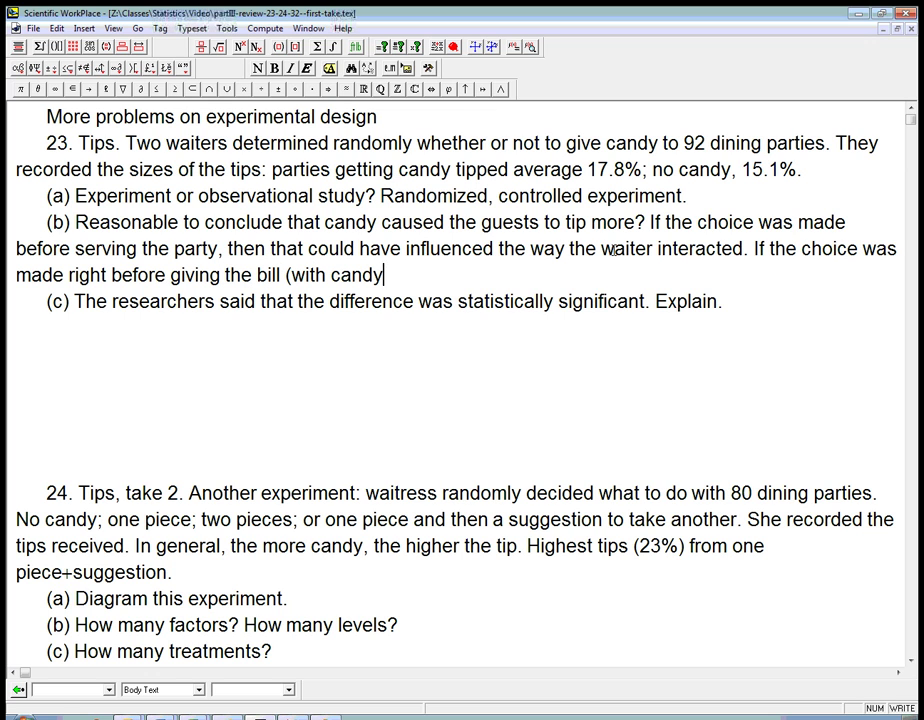
type(" or no), then")
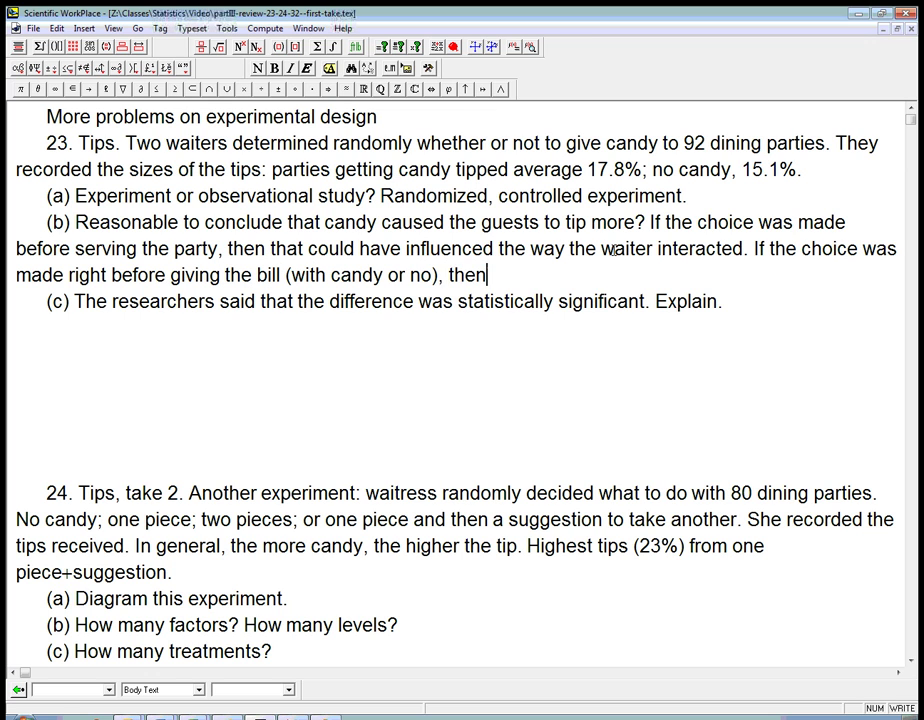
type(" better blinded")
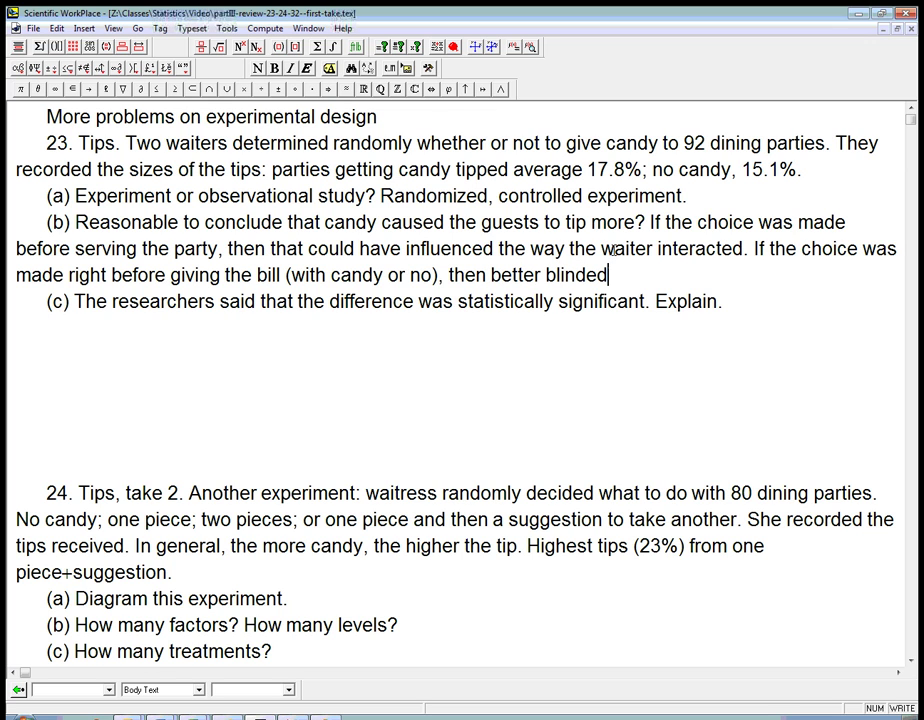
type(", and more trustworth.")
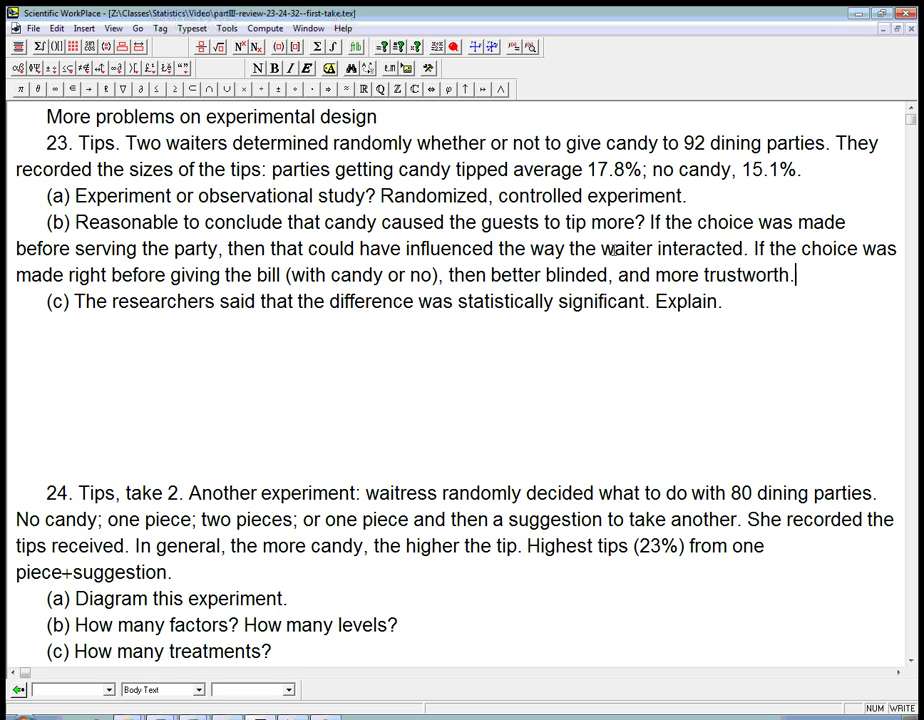
key("BackSpace")
type("y.")
Highlight and then clear the '92 dining parties' phrase in the problem statement
left_click(727, 303)
left_click_drag(663, 143, 823, 144)
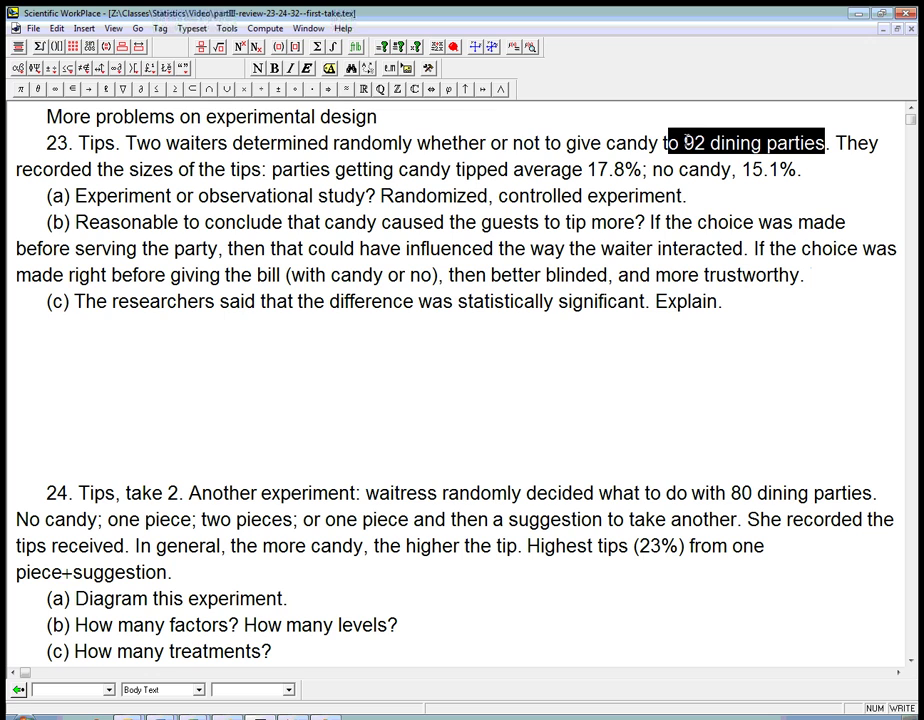
left_click(685, 142)
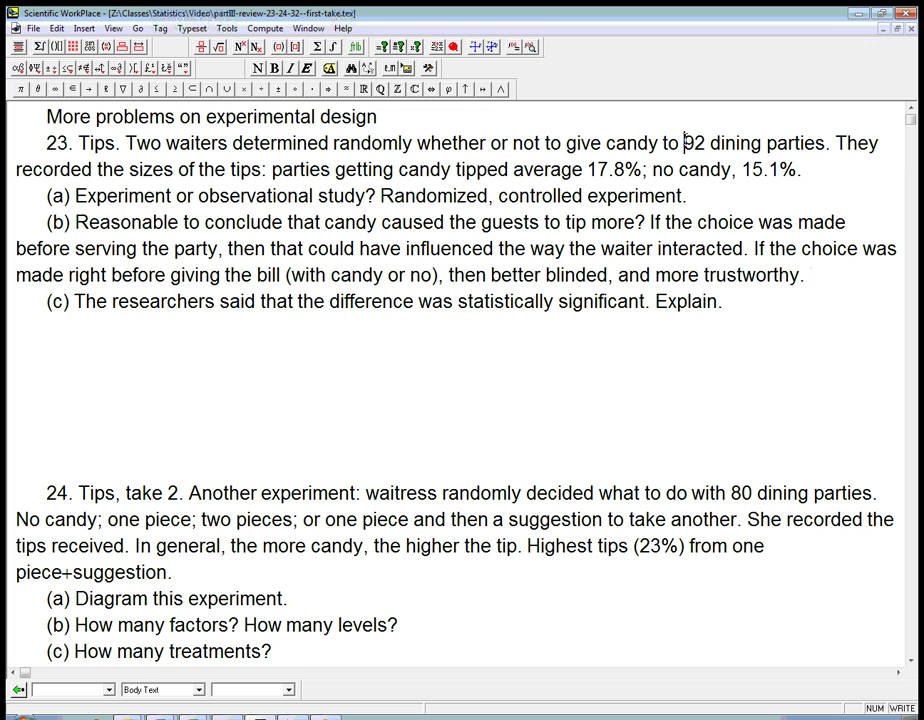
Point out 92, then type 'The observed difference was very unlikely to be due to random variation.' after (c)
double_click(686, 142)
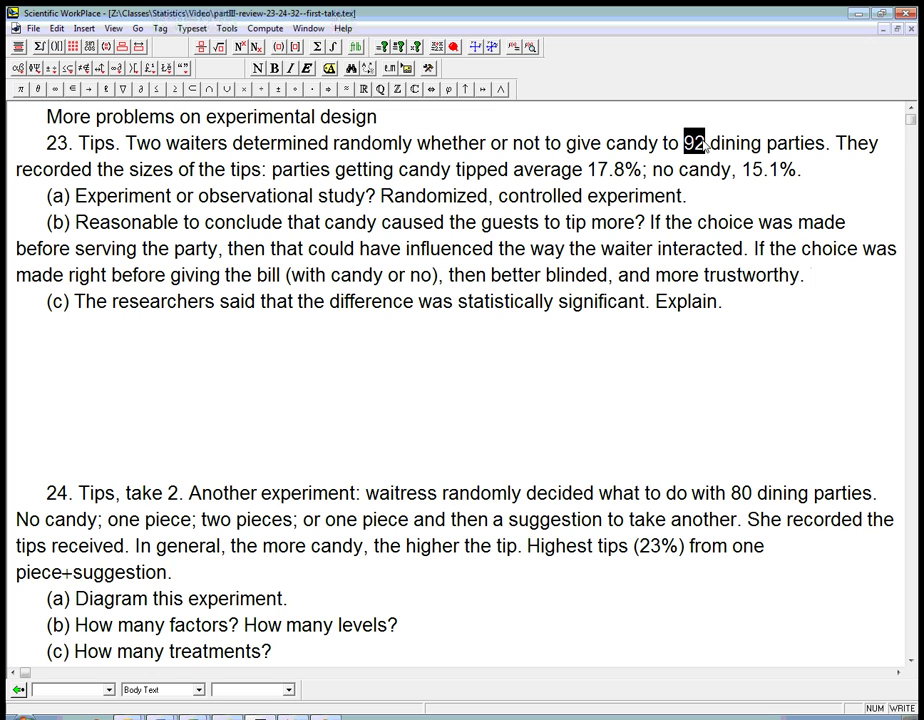
left_click(603, 169)
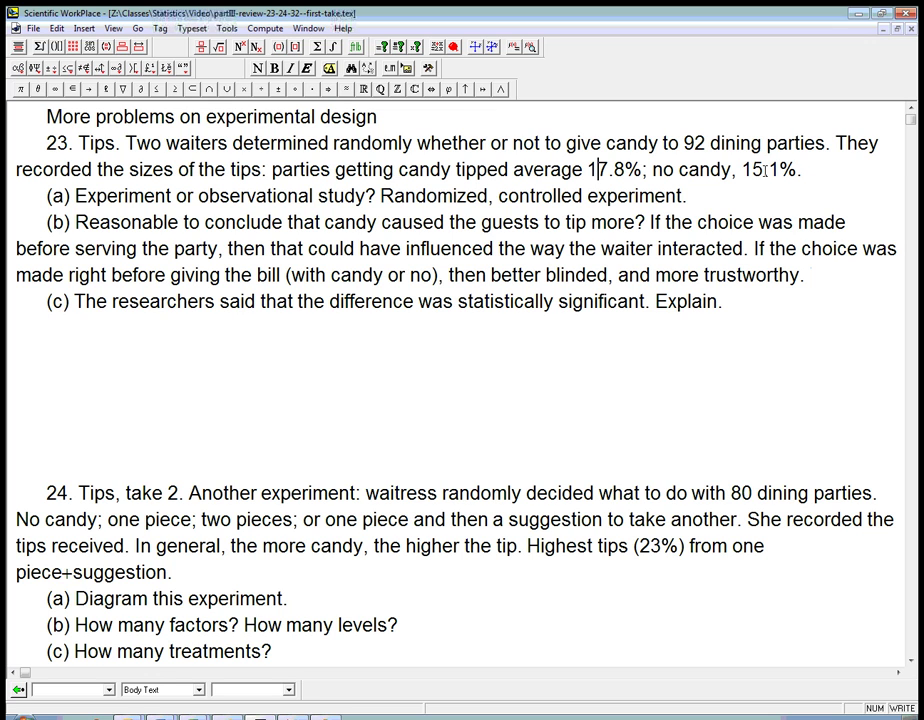
left_click(726, 304)
type("The obser")
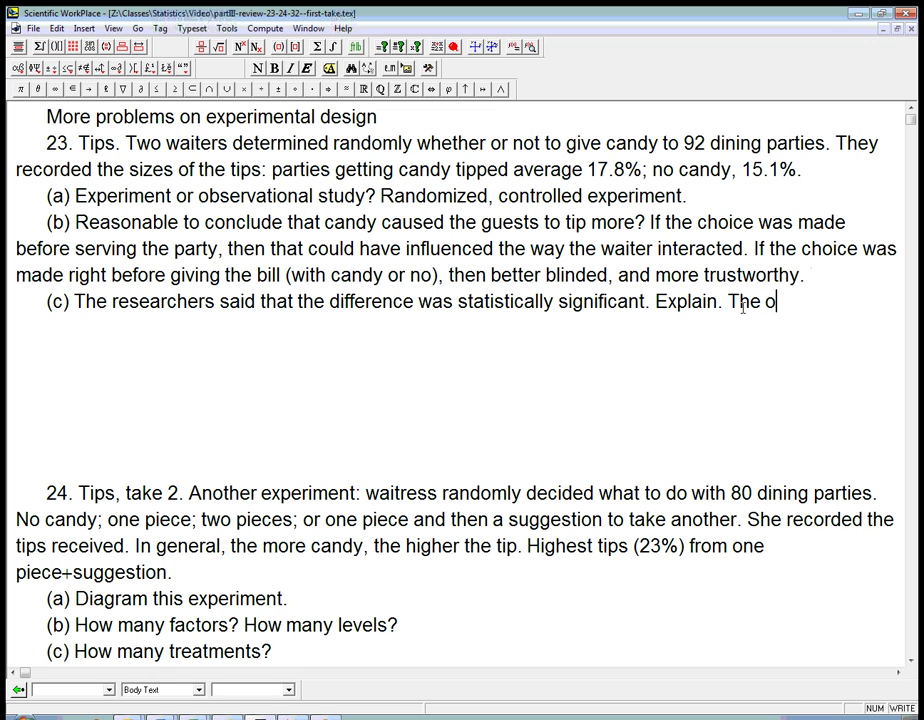
type("ved diff")
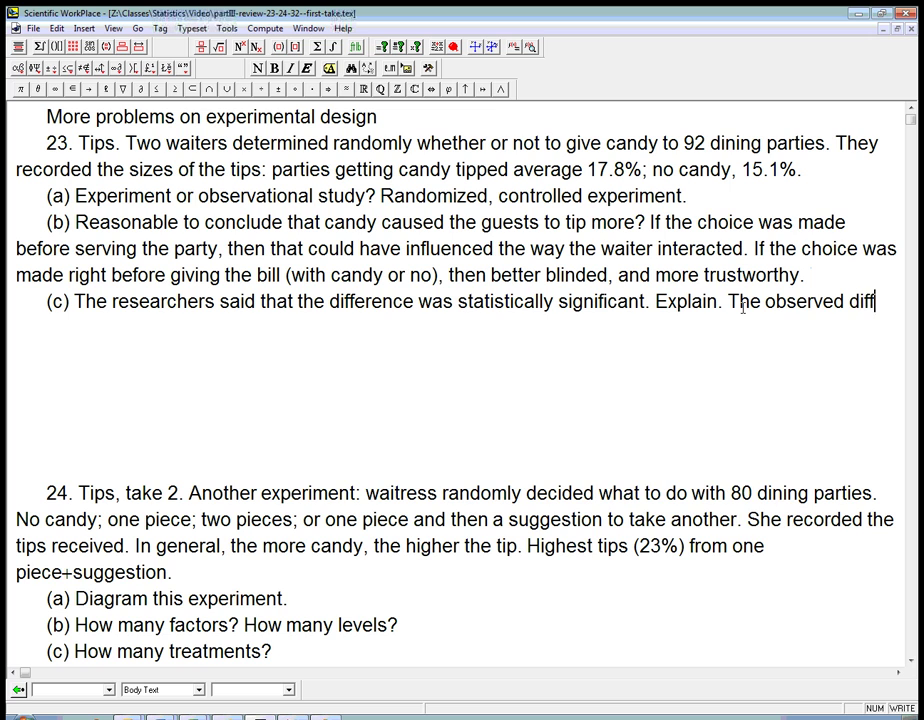
type("erence was very unlikely")
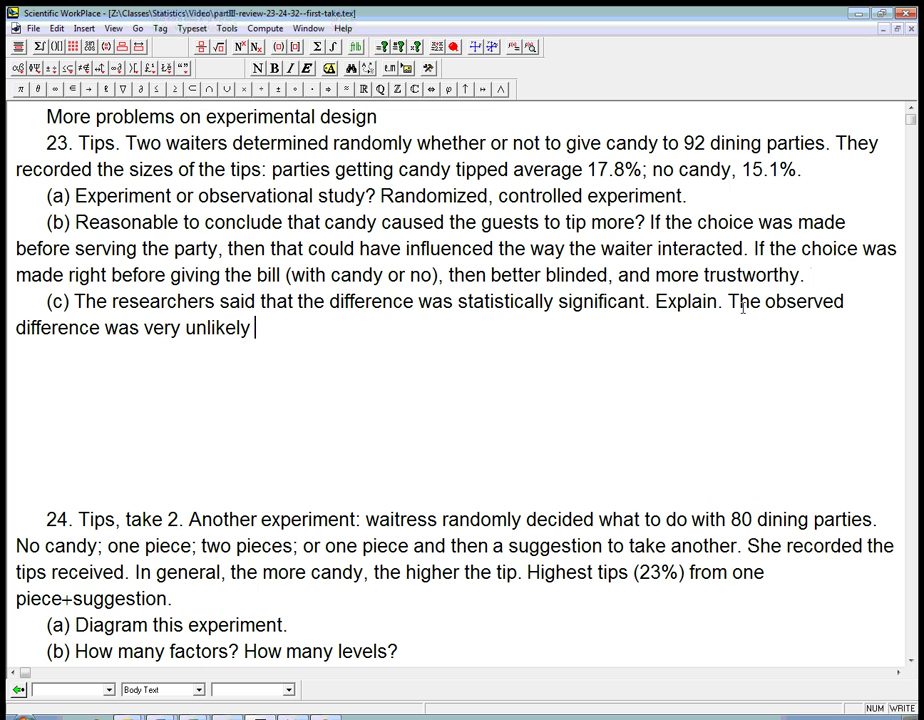
type(" to be due")
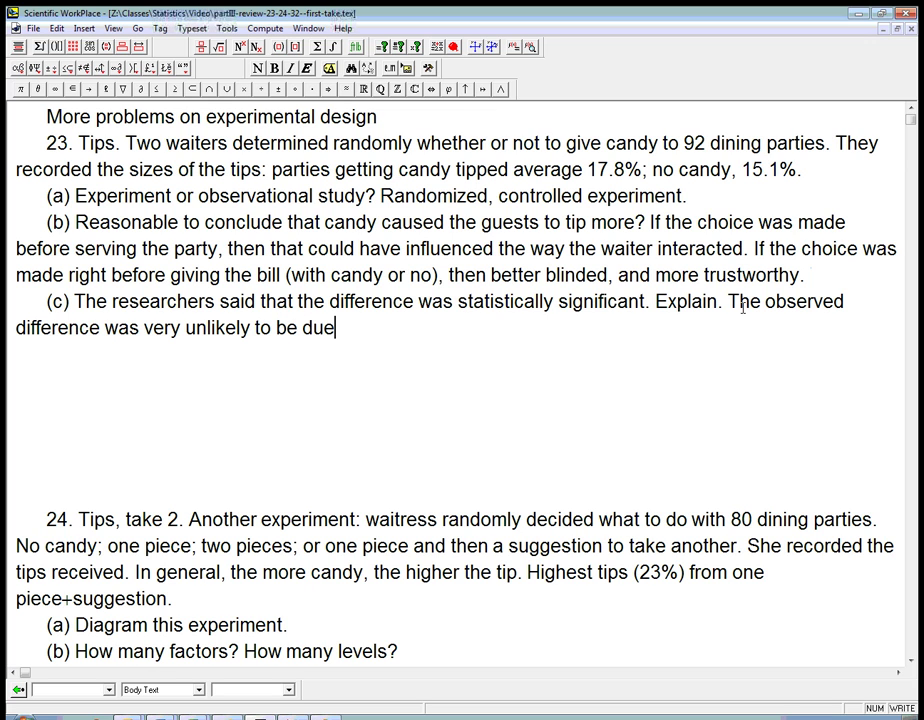
type(" to random variation.")
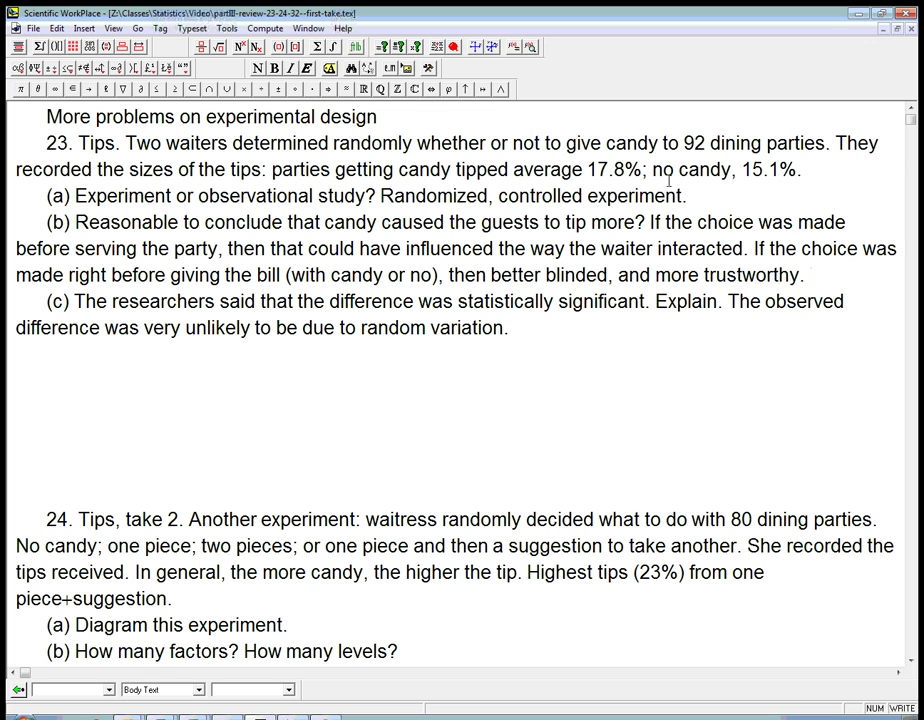
left_click(710, 143)
left_click_drag(652, 170, 795, 172)
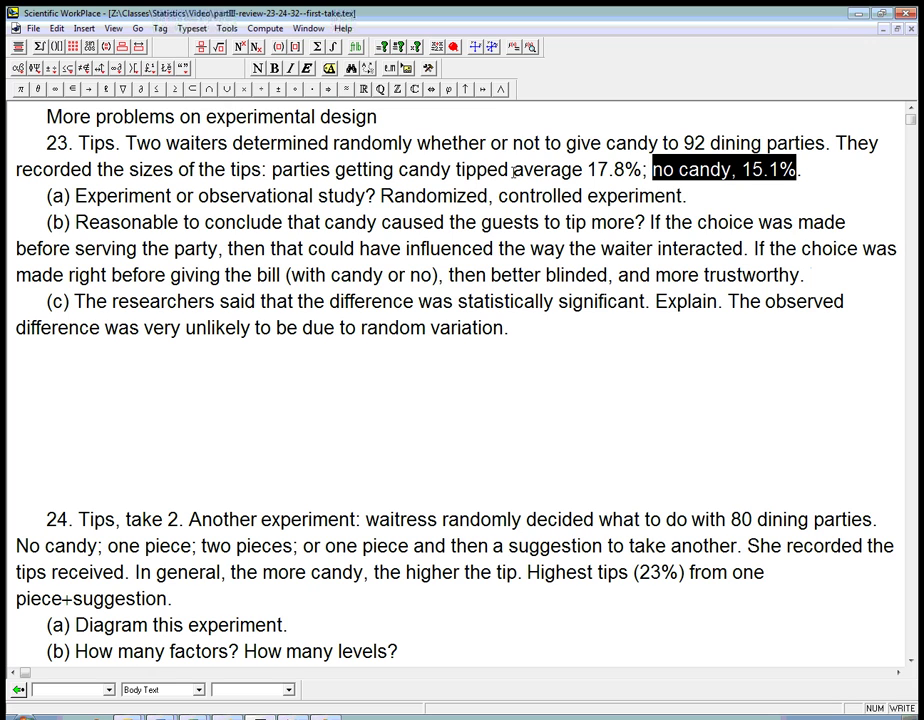
left_click_drag(514, 172, 638, 172)
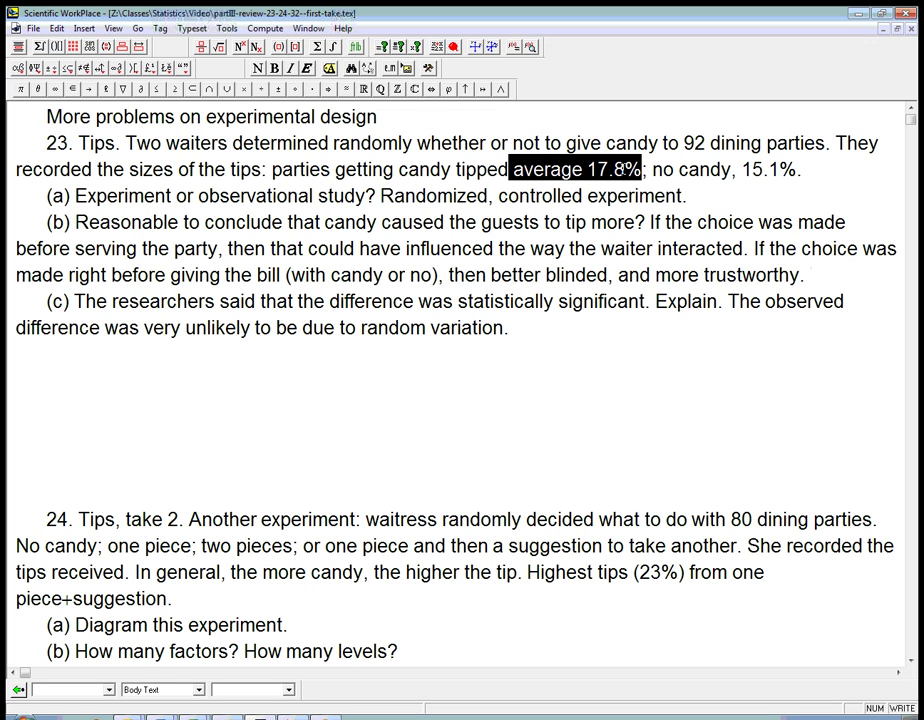
left_click(658, 170)
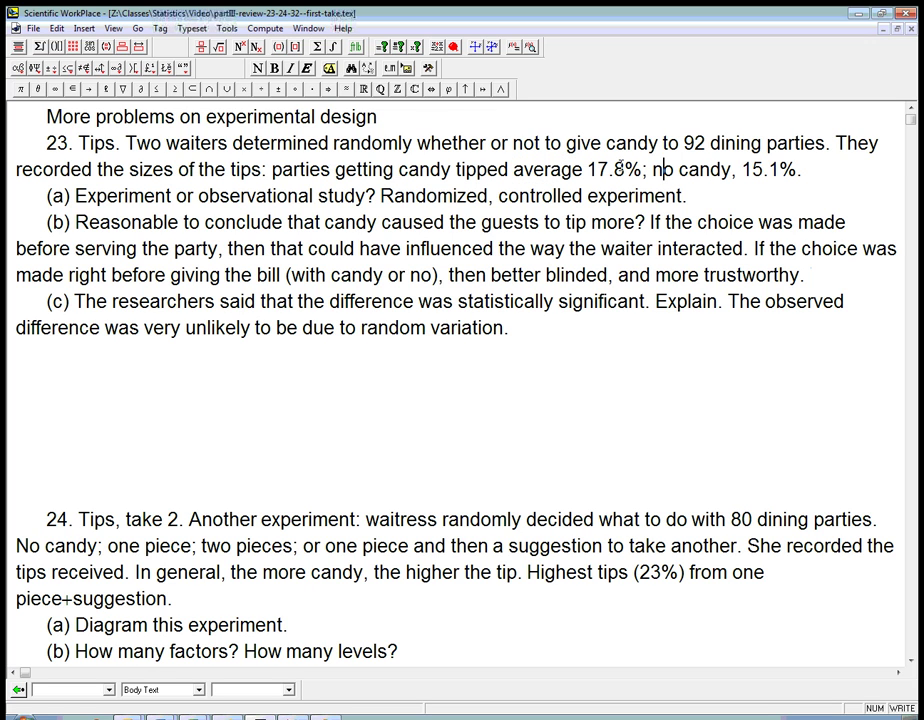
left_click_drag(684, 143, 707, 147)
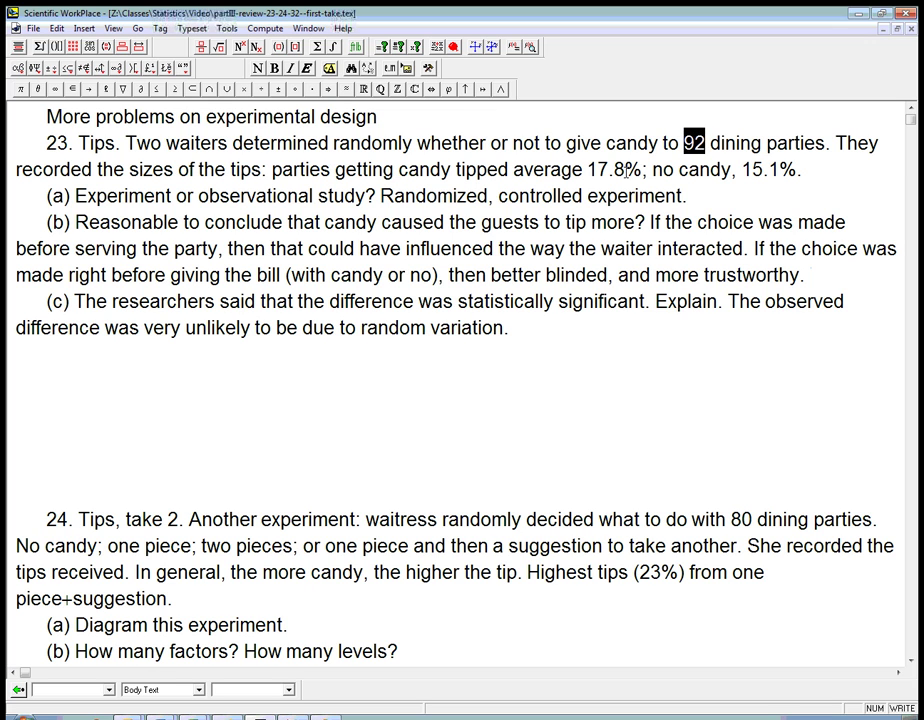
left_click(509, 170)
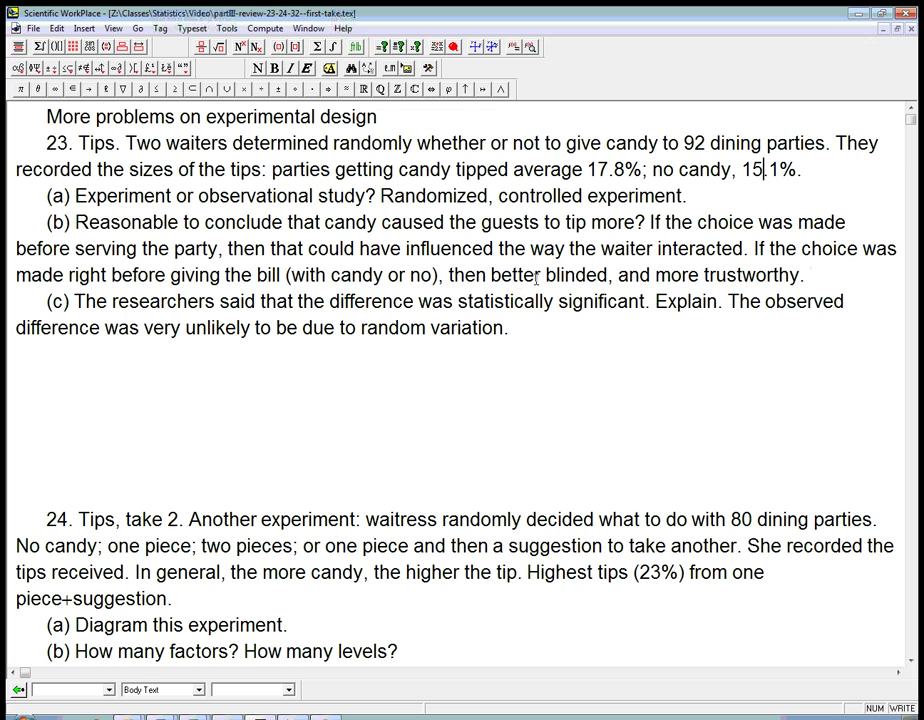
left_click_drag(458, 302, 644, 305)
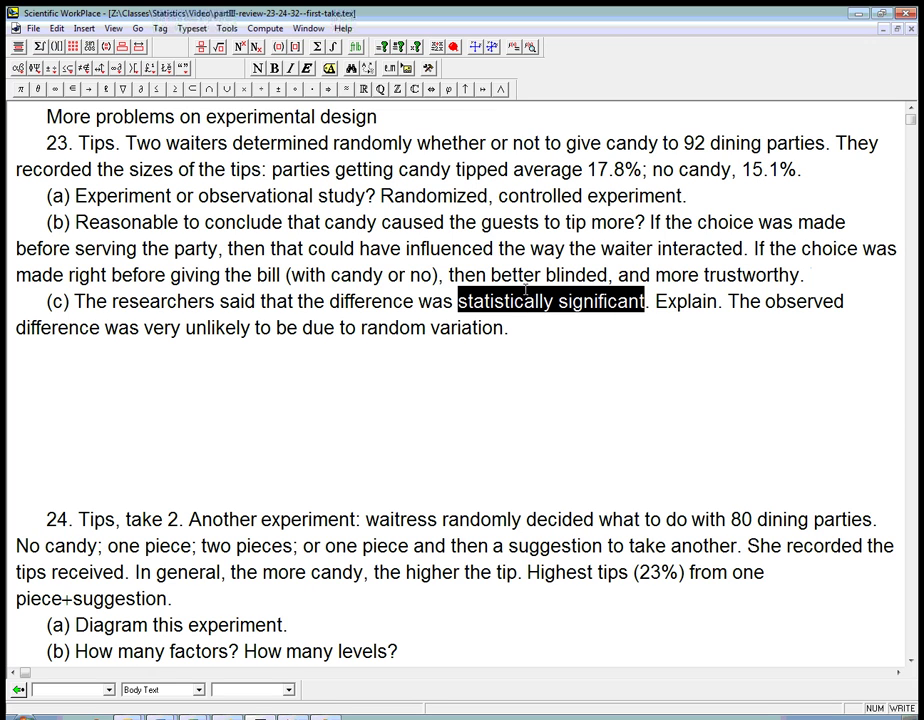
left_click(527, 333)
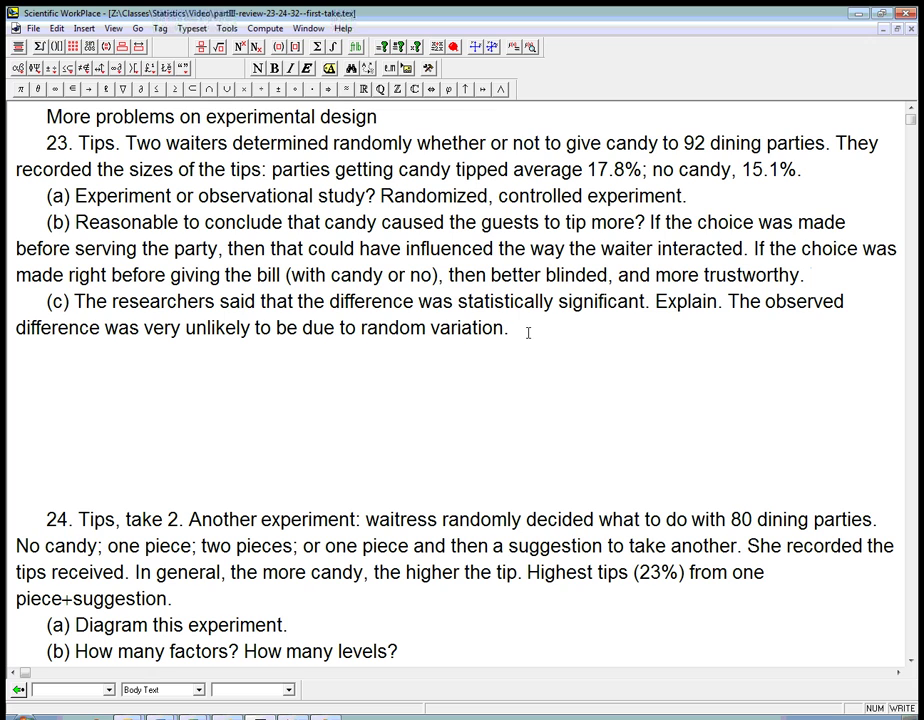
Append 'Operationally significant?' to the end of the part (c) answer, correcting typos along the way
type("Operationally signic")
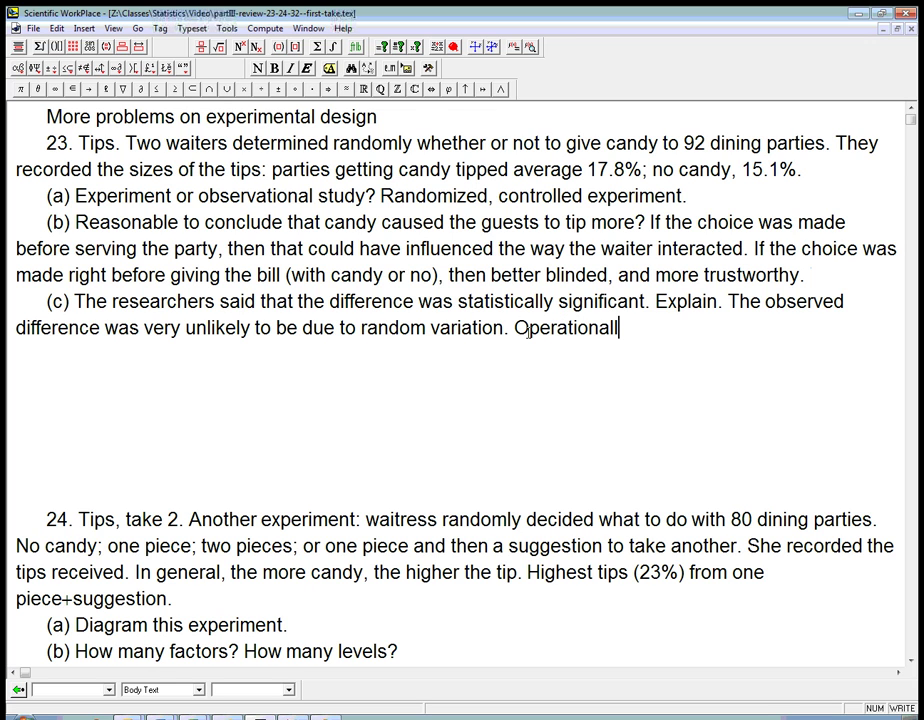
key("BackSpace")
key("BackSpace")
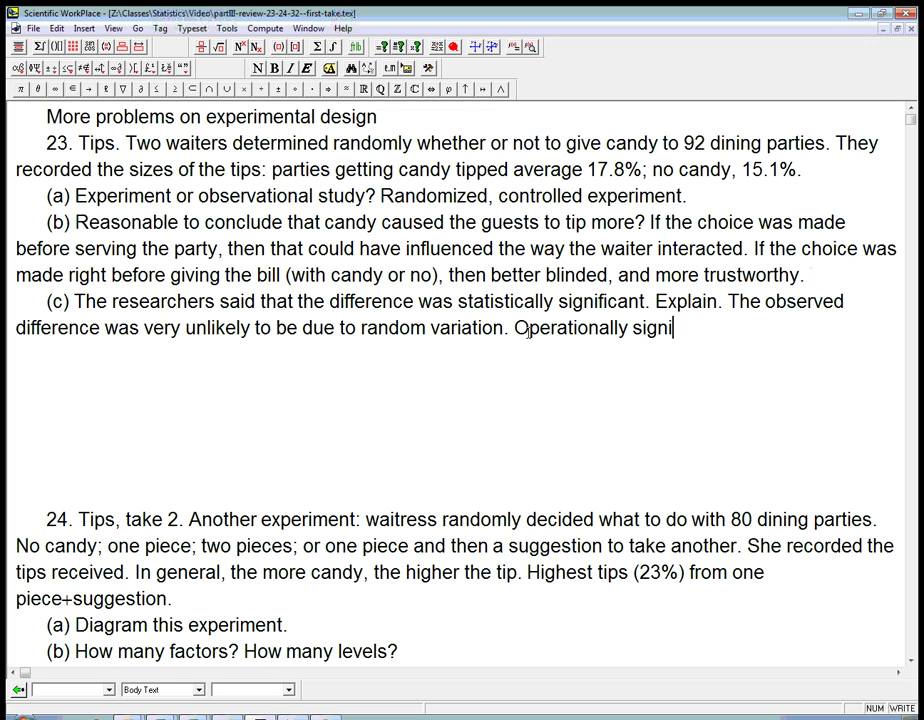
type("i")
type("ficant:")
key("BackSpace")
type("?")
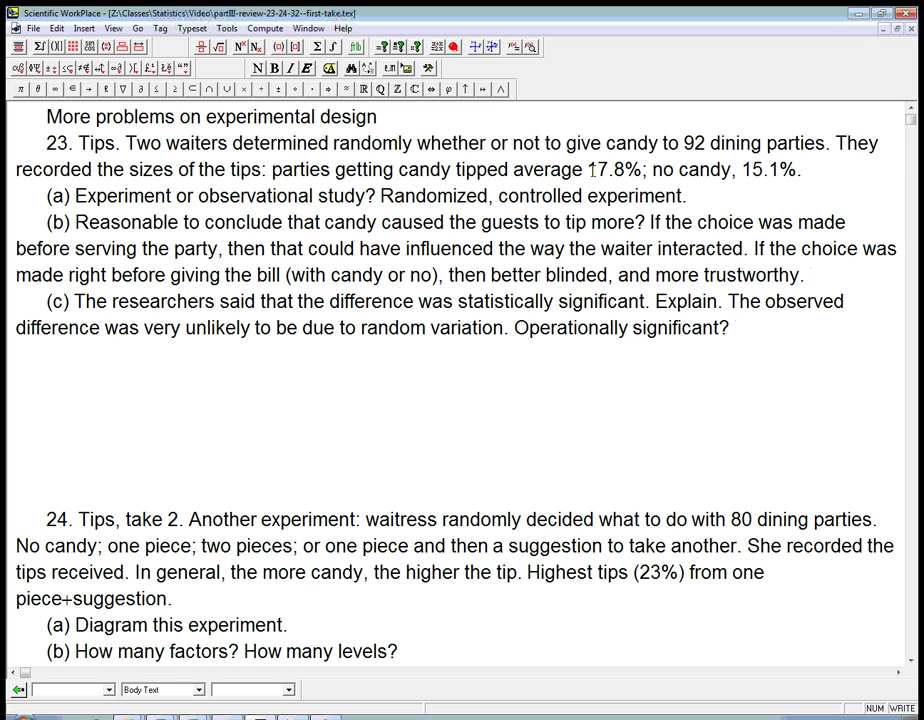
double_click(699, 148)
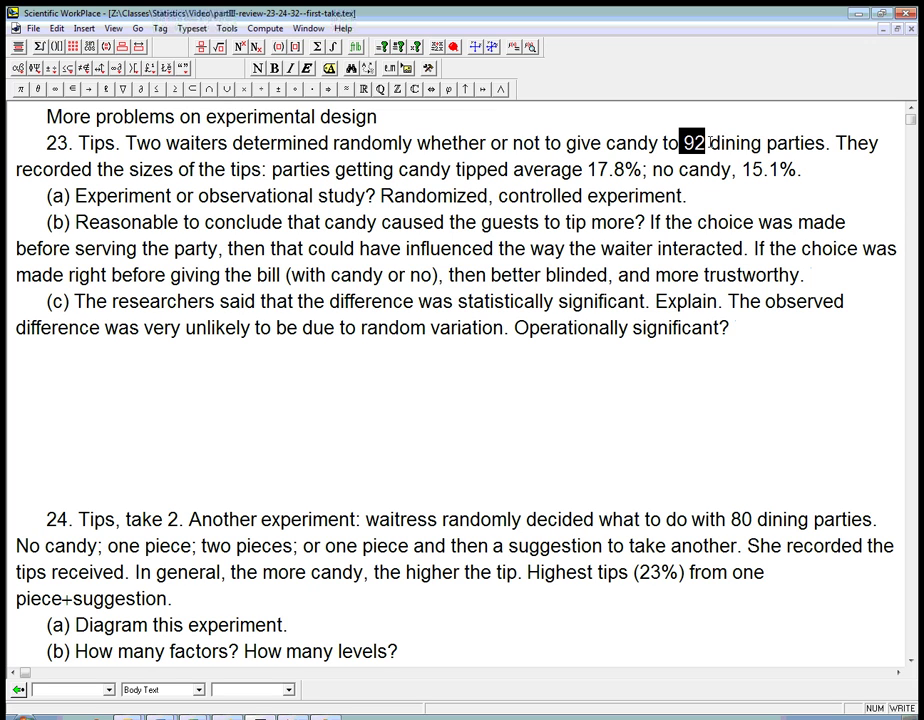
Temporarily replace the candy tip average 17.8 with 15.2, then restore 17.8
left_click_drag(587, 170, 626, 170)
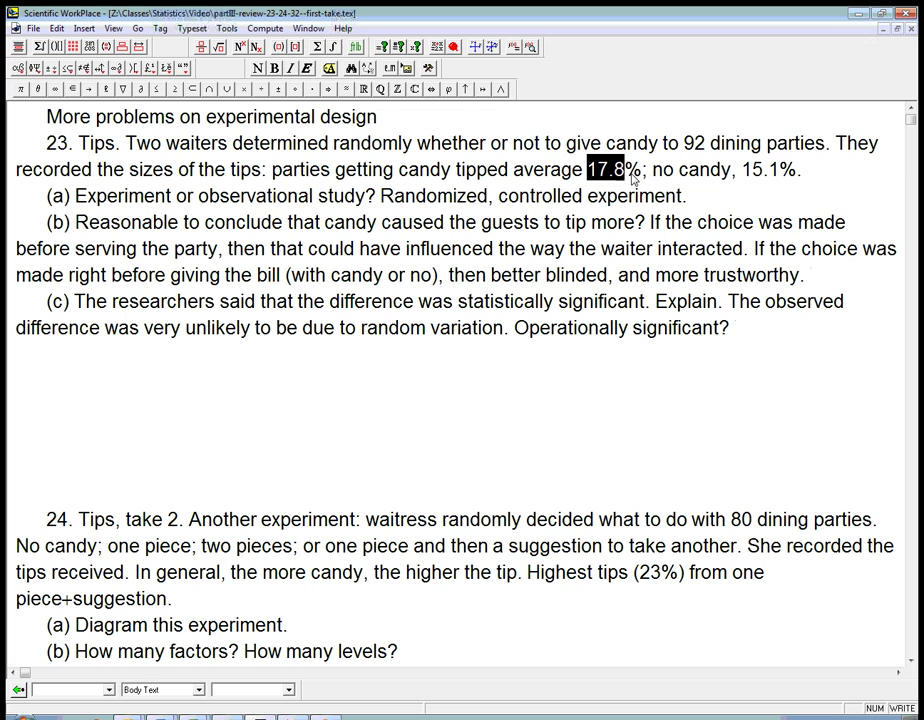
type("15.2")
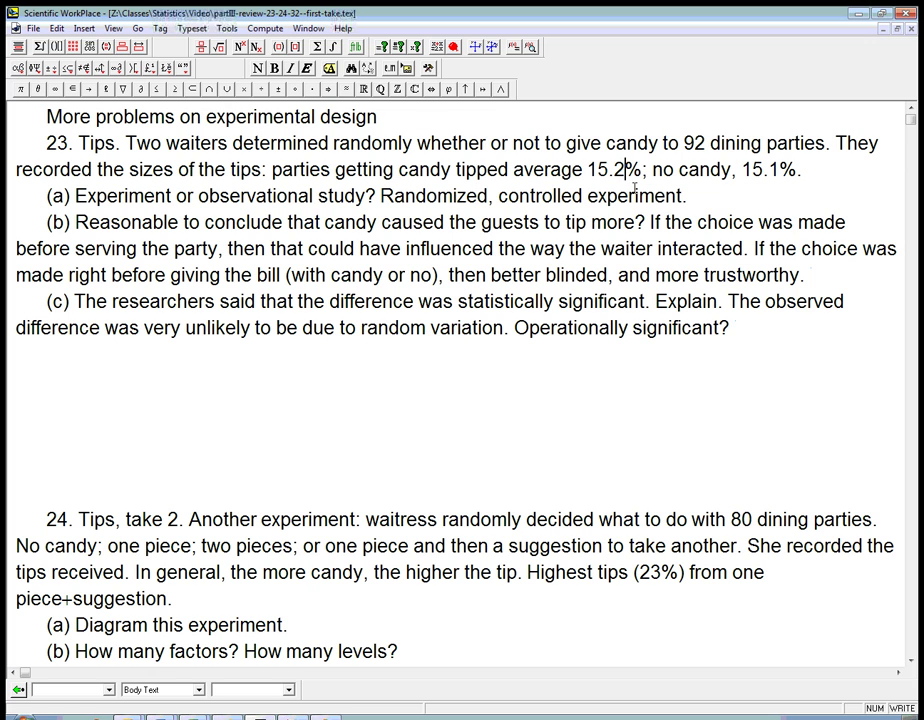
key("BackSpace")
key("BackSpace")
key("BackSpace")
type("7.8")
Type the answer 'Yes, in this case.' after 'Operationally significant?'
key("End")
key("Left")
key("Left")
left_click(609, 169)
left_click(745, 330)
type("Yes")
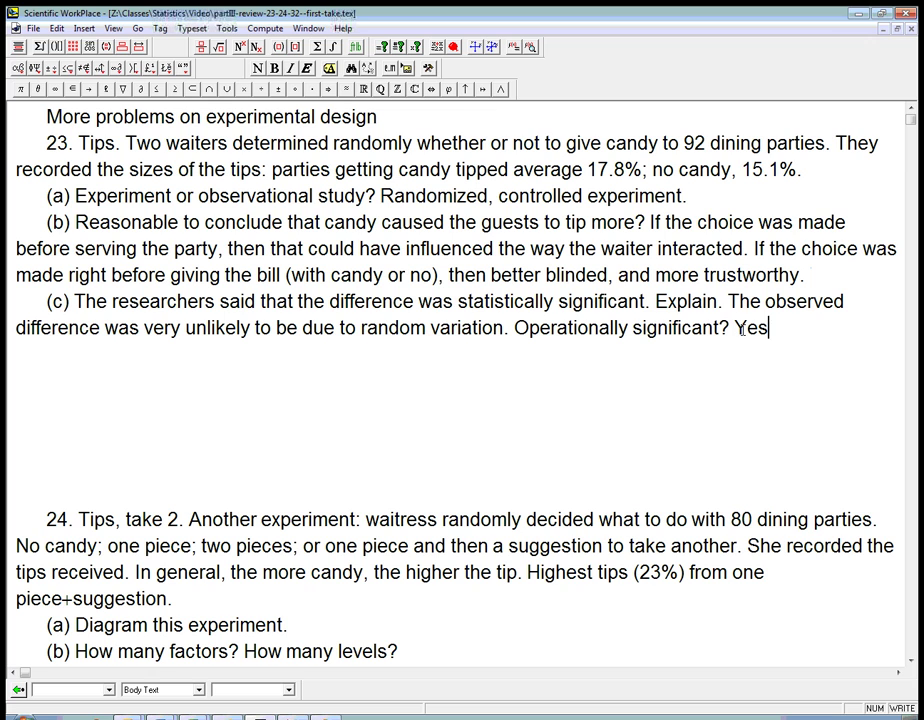
type(", in this case.")
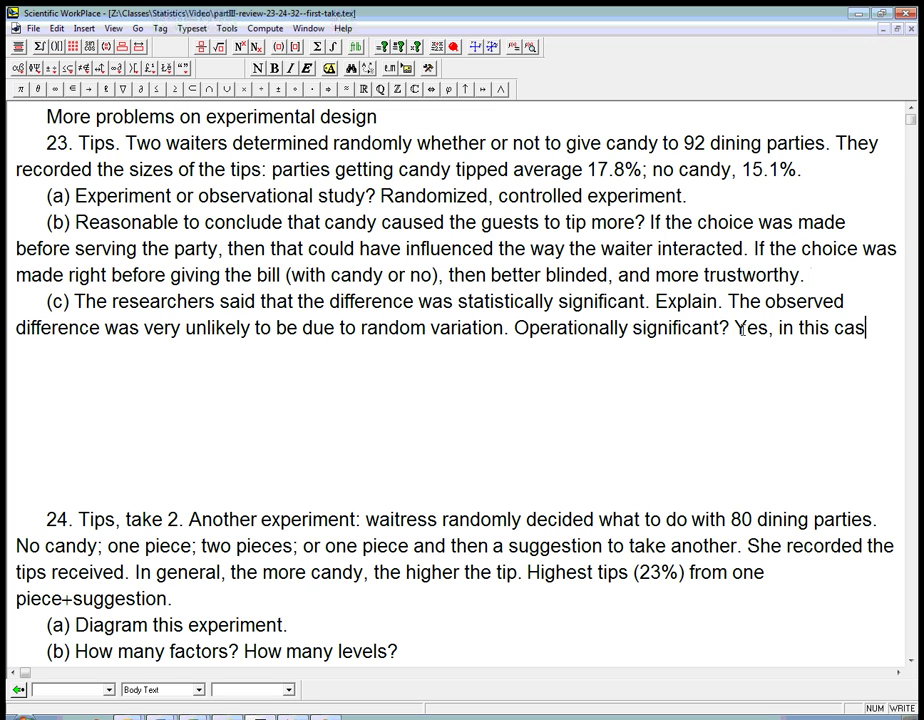